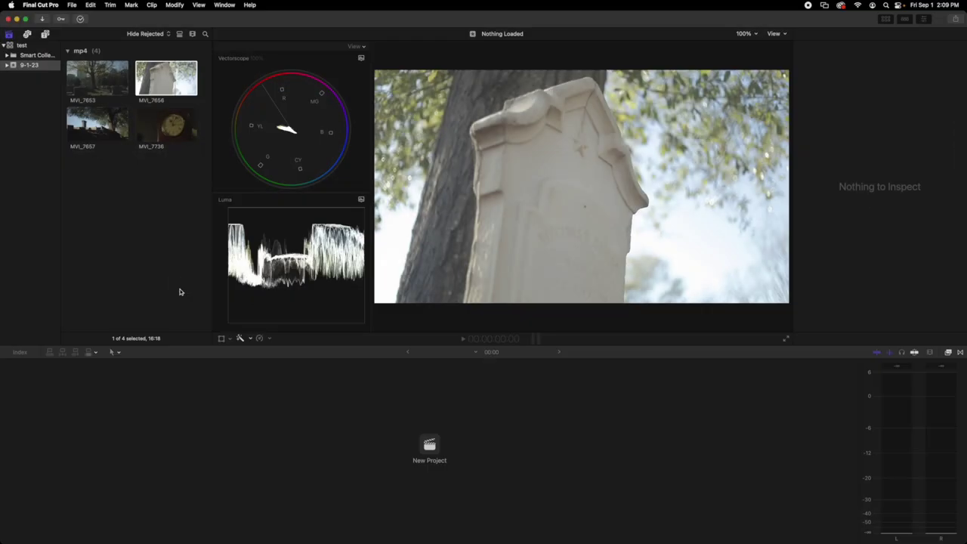
Step: Start a new project from File > New > Project
click(145, 195)
right_click(145, 195)
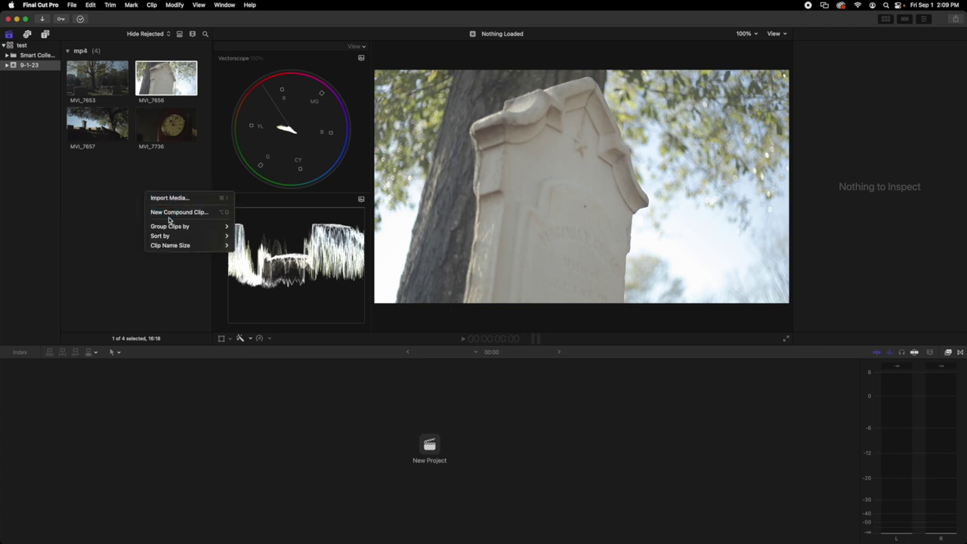
click(76, 5)
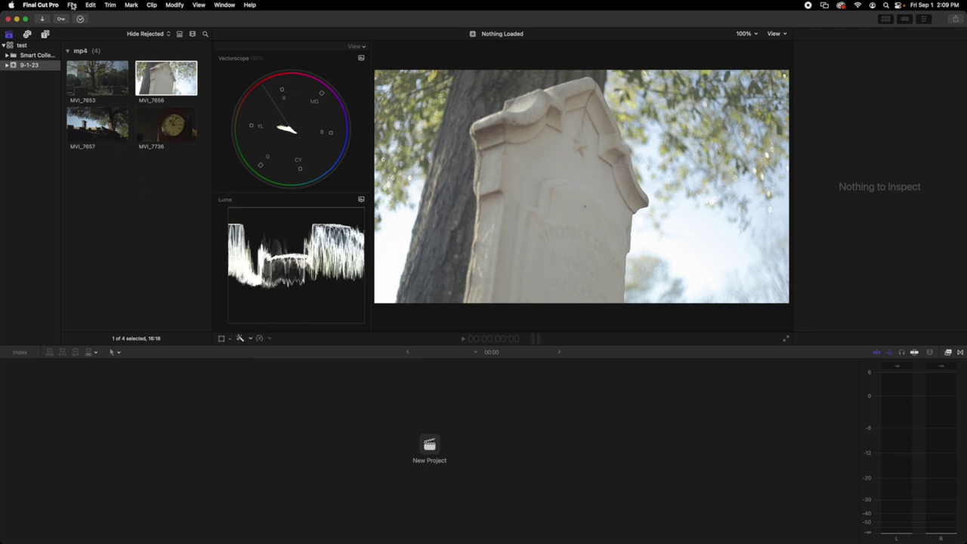
click(76, 6)
mouse_move(102, 18)
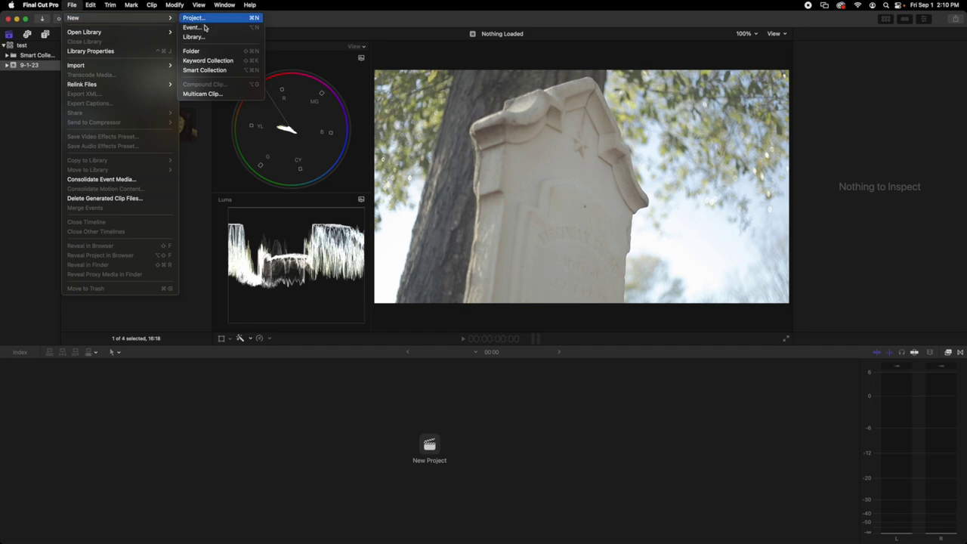
click(193, 19)
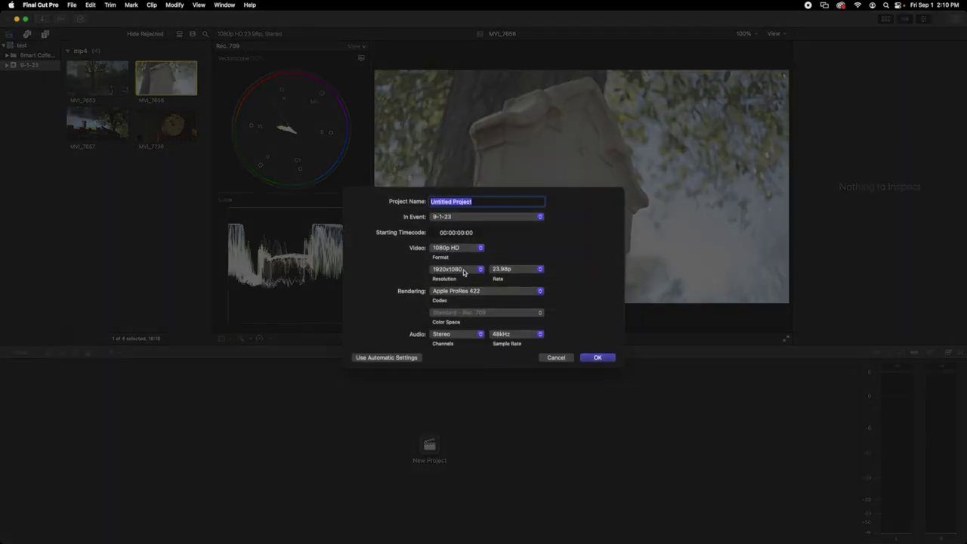
Step: Set the video format to Custom at 1024 × 768 and create the project
click(464, 270)
click(466, 271)
click(474, 250)
click(458, 367)
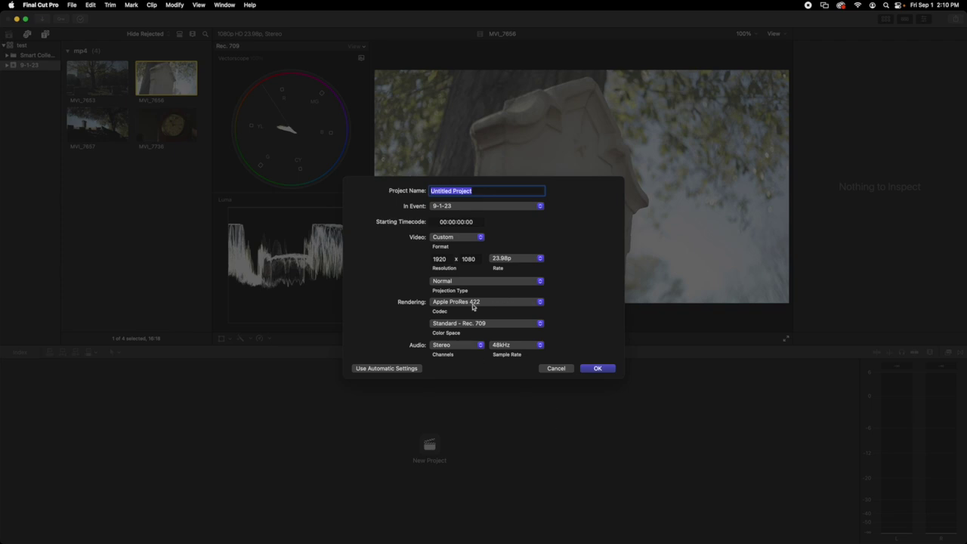
double_click(444, 258)
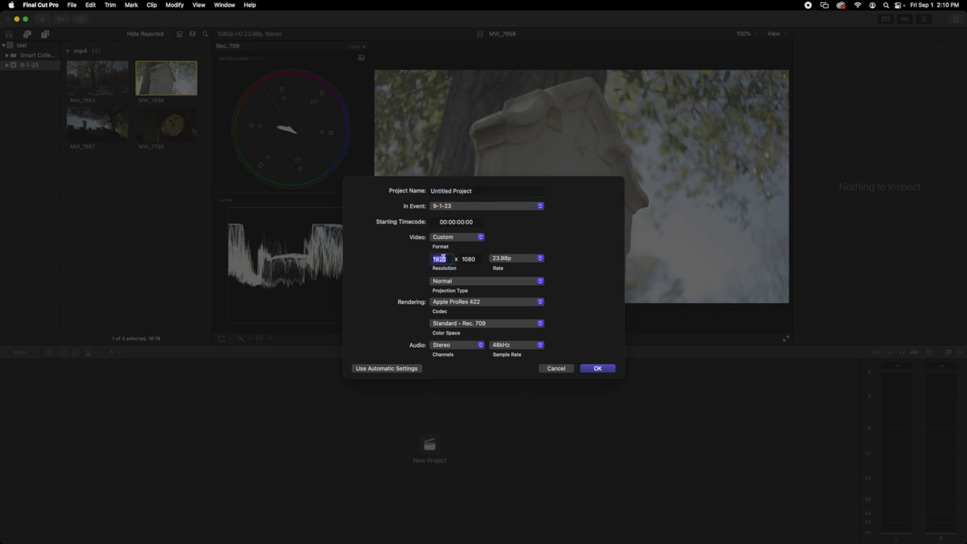
text(1)
click(468, 259)
click(439, 258)
double_click(467, 259)
text(768)
click(598, 369)
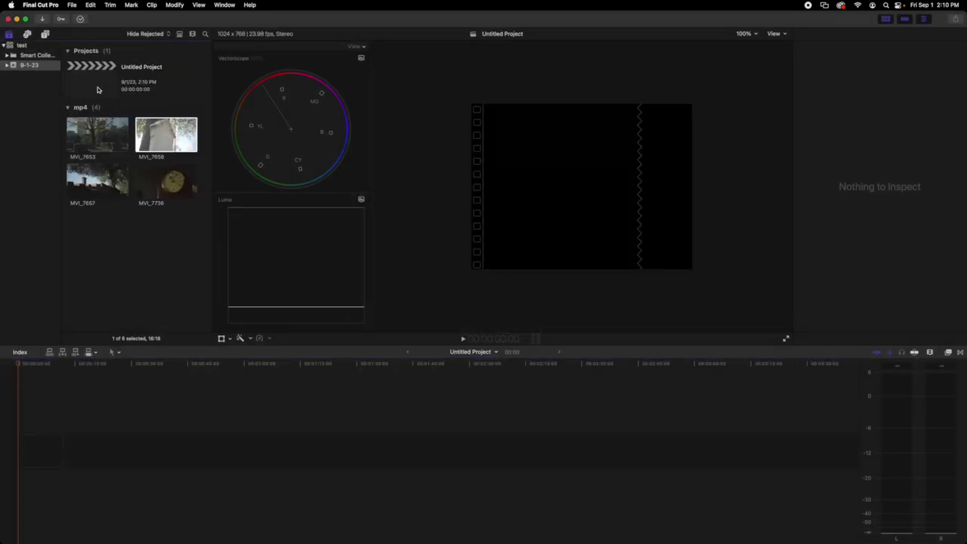
Step: Place the four cemetery clips in the timeline and detach their audio
click(100, 131)
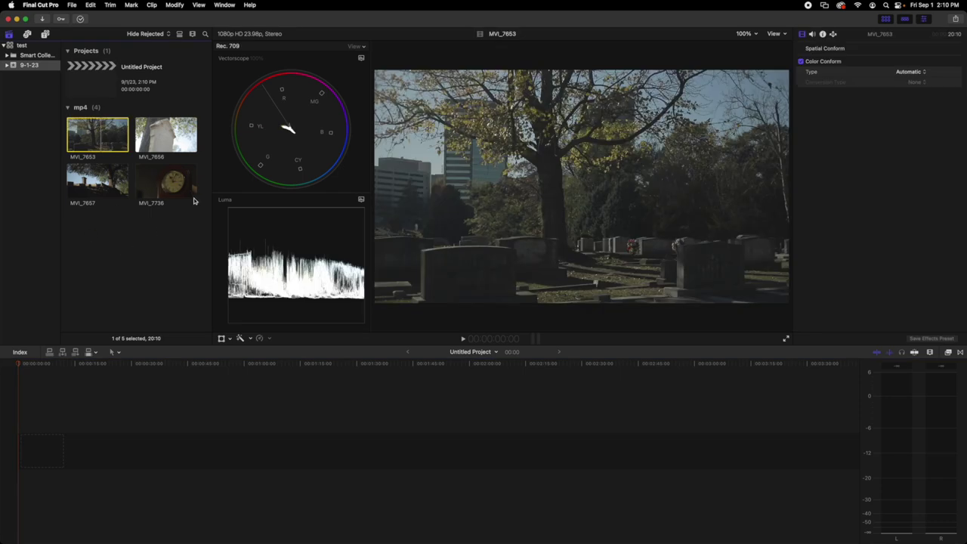
drag(98, 231, 83, 452)
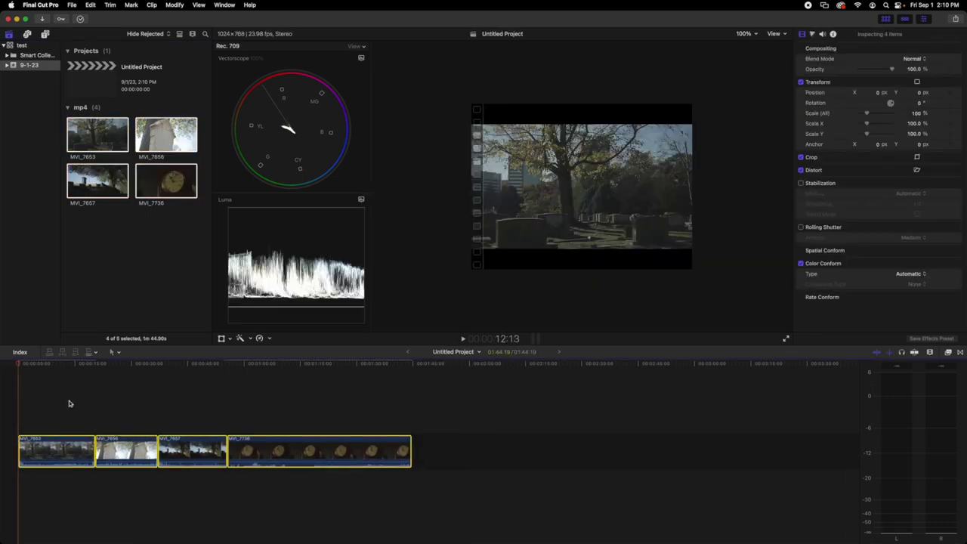
drag(49, 401, 496, 466)
right_click(389, 453)
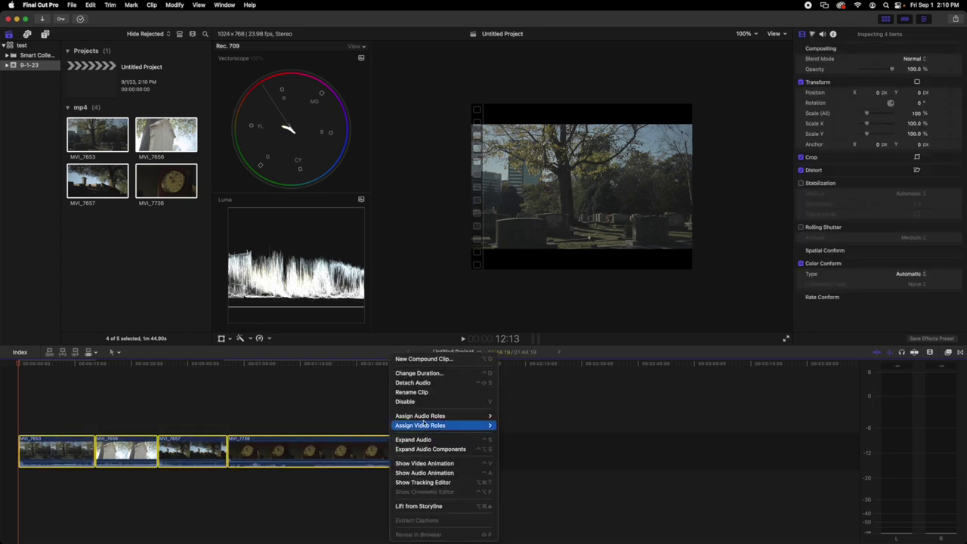
click(413, 382)
Step: Delete the four detached audio clips and show the Effects browser
drag(311, 511, 4, 474)
key(Delete)
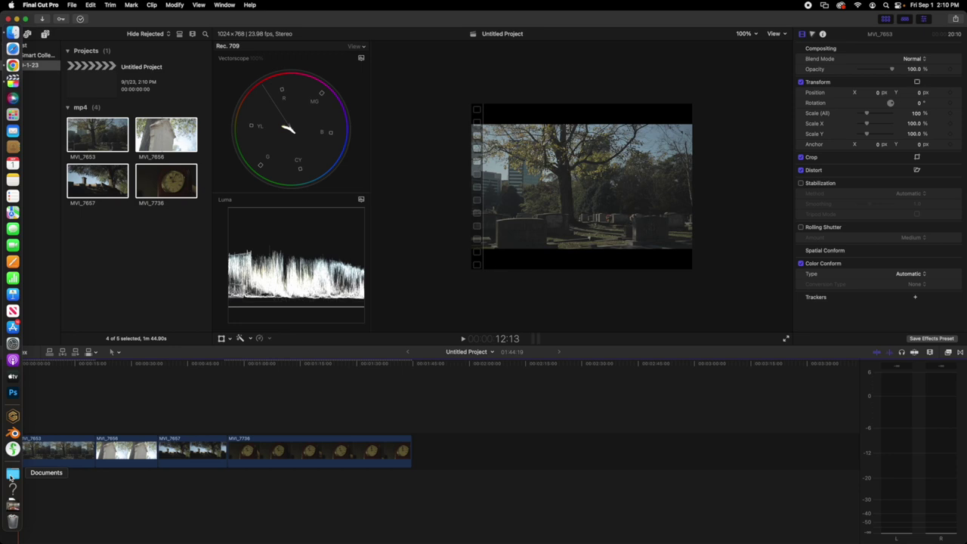
click(76, 414)
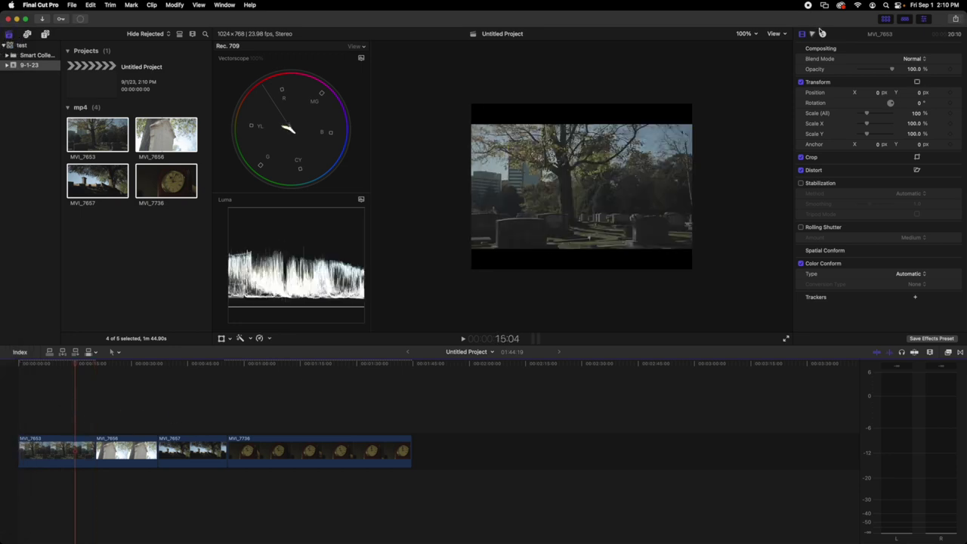
click(947, 354)
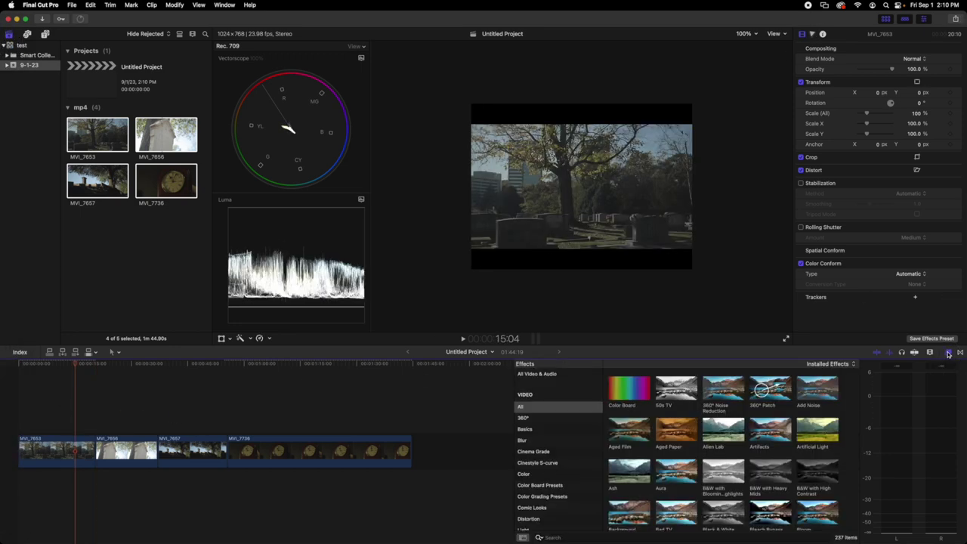
Step: Find the Custom LUT effect by searching 'lut' and apply it to MVI_7653
click(608, 537)
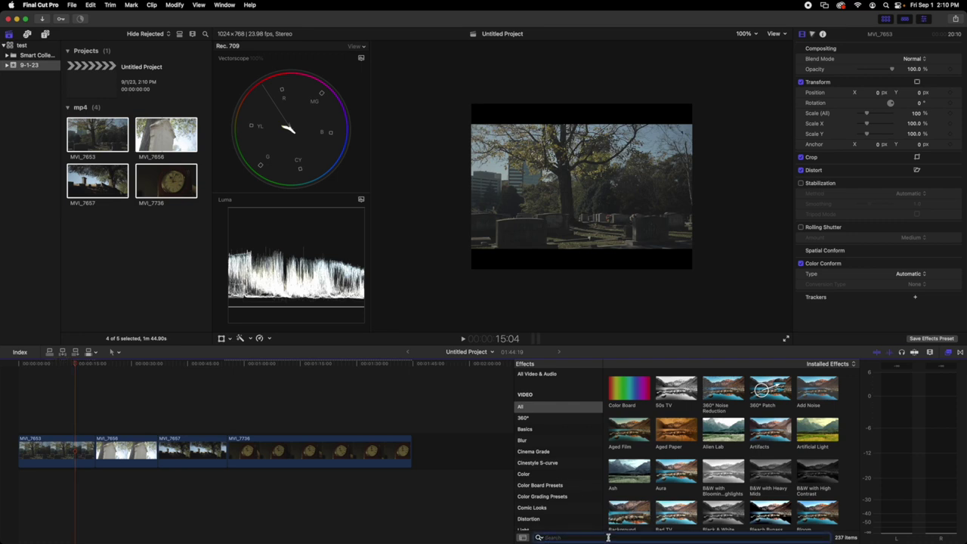
text(lut)
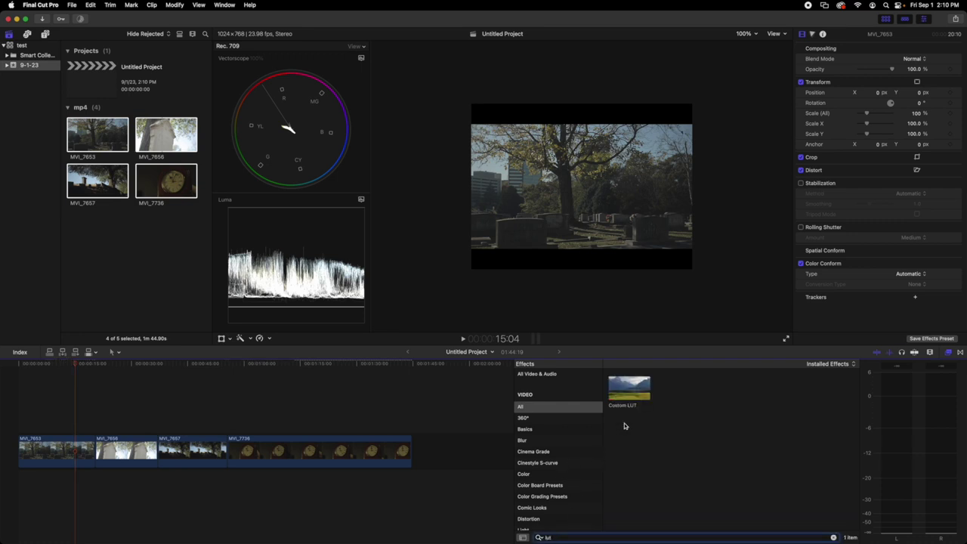
drag(632, 392, 75, 453)
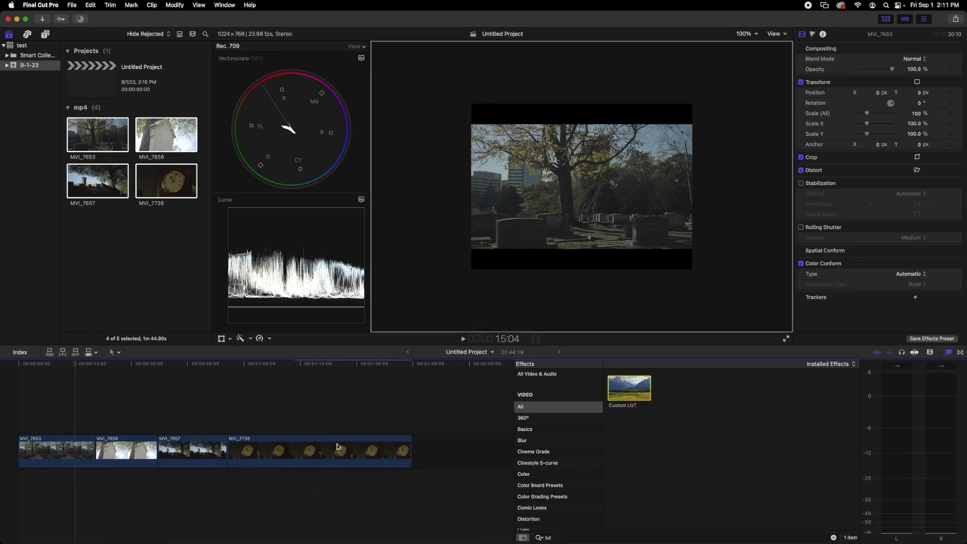
drag(634, 391, 52, 461)
Step: Add Film Grain and Black & White to MVI_7653 and show its effect settings
click(526, 537)
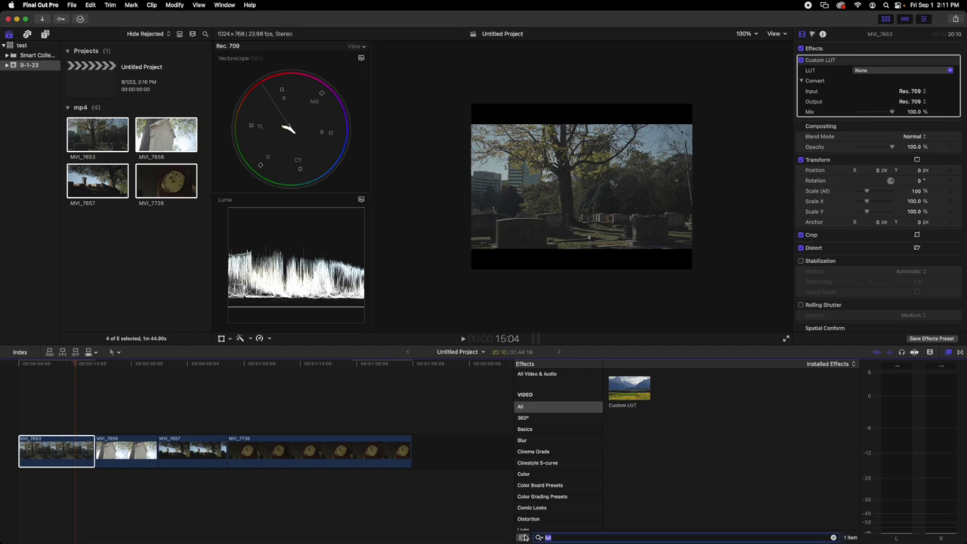
text(lm)
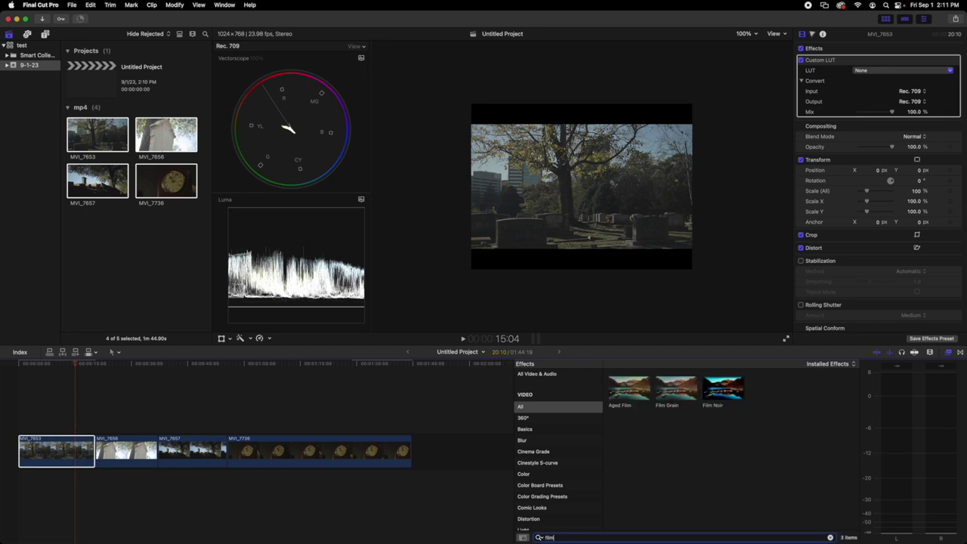
drag(676, 387, 49, 450)
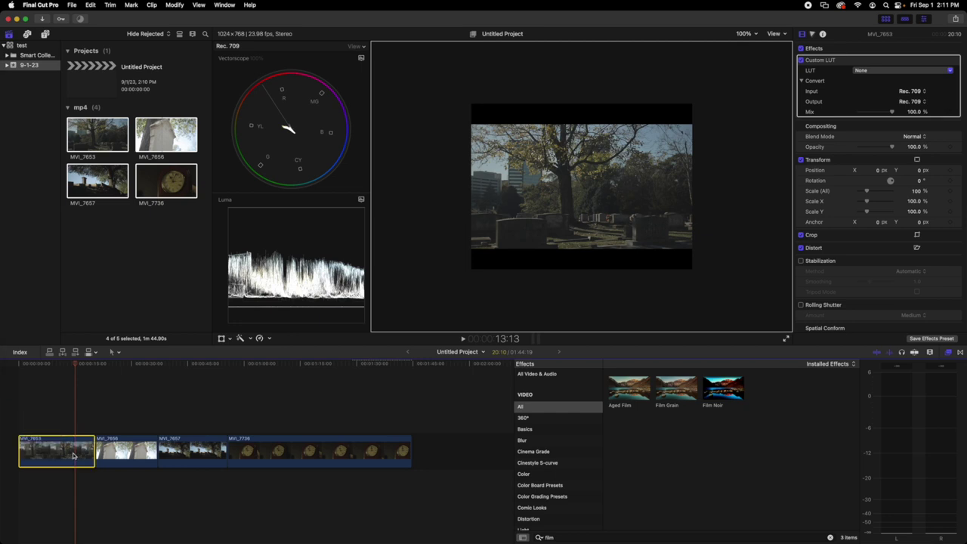
click(565, 537)
text(black)
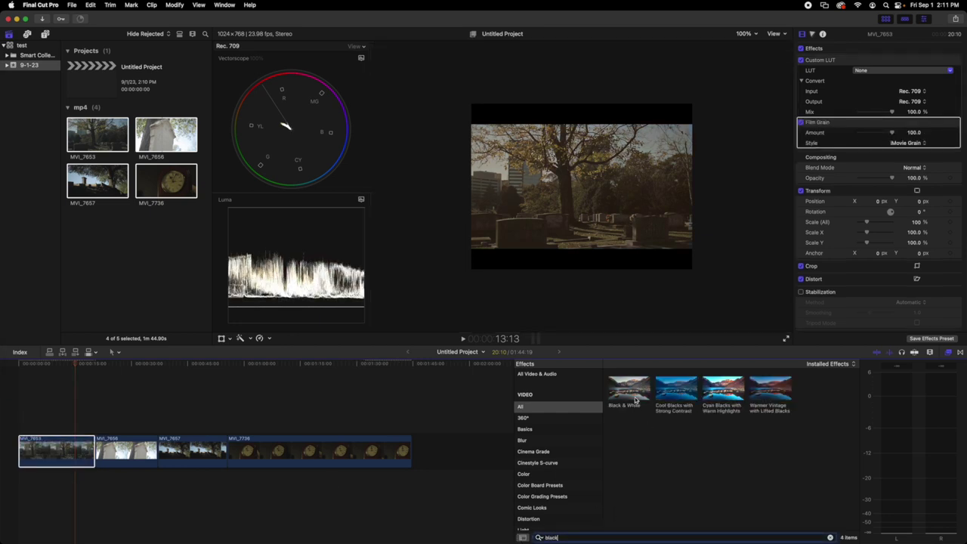
drag(634, 396, 68, 438)
click(68, 438)
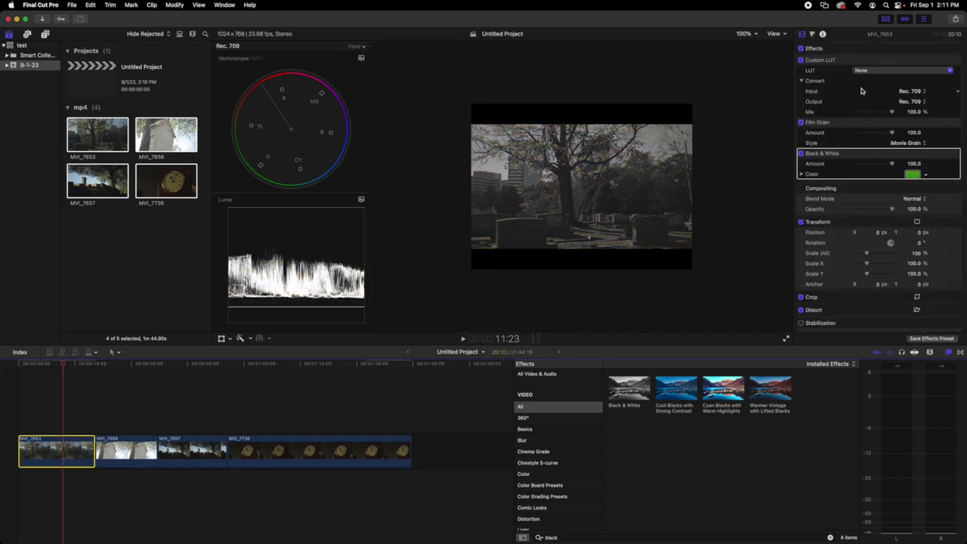
Step: Set MVI_7653's Film Grain to Realistic Grain with an amount of about 57.72
click(909, 143)
click(911, 154)
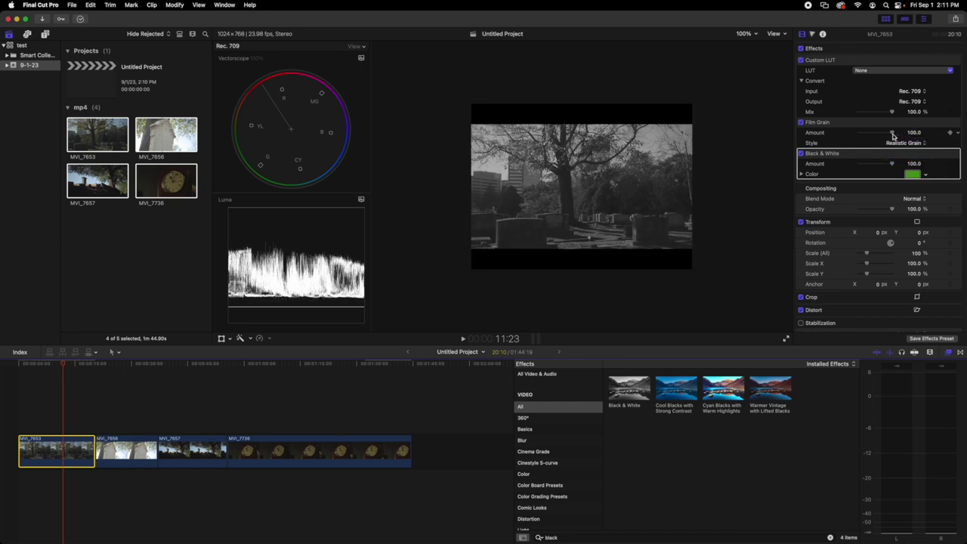
drag(889, 133, 879, 133)
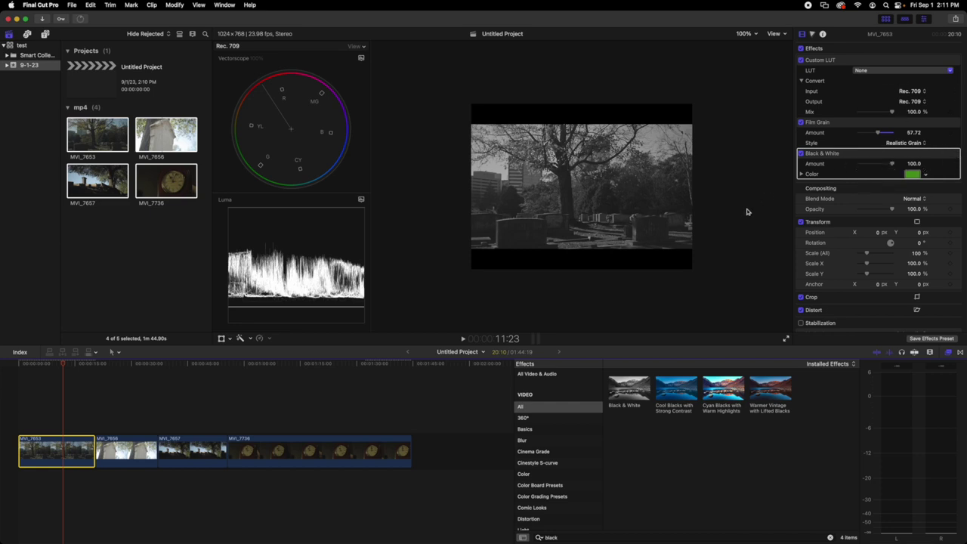
Step: Choose the 3Strip film look for the Custom LUT, then reselect MVI_7653
click(881, 70)
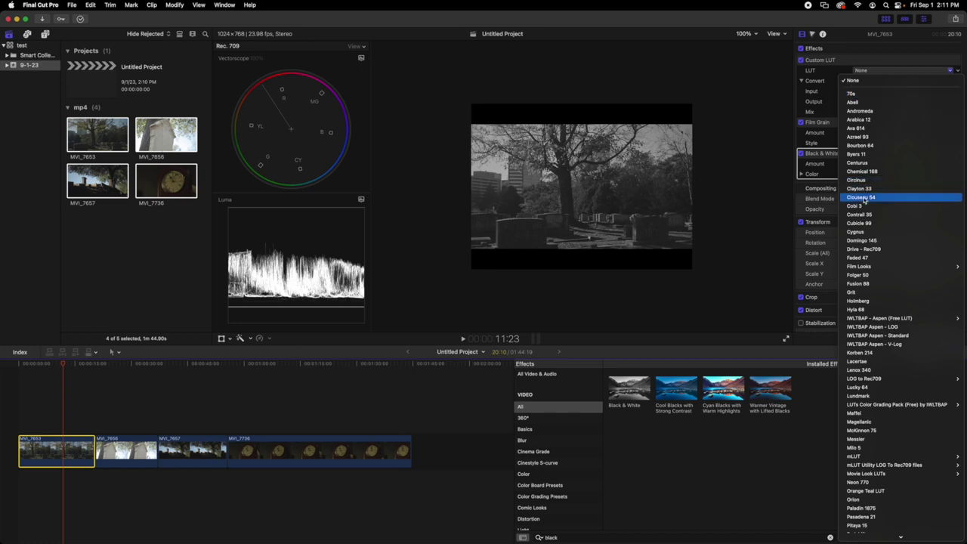
mouse_move(869, 268)
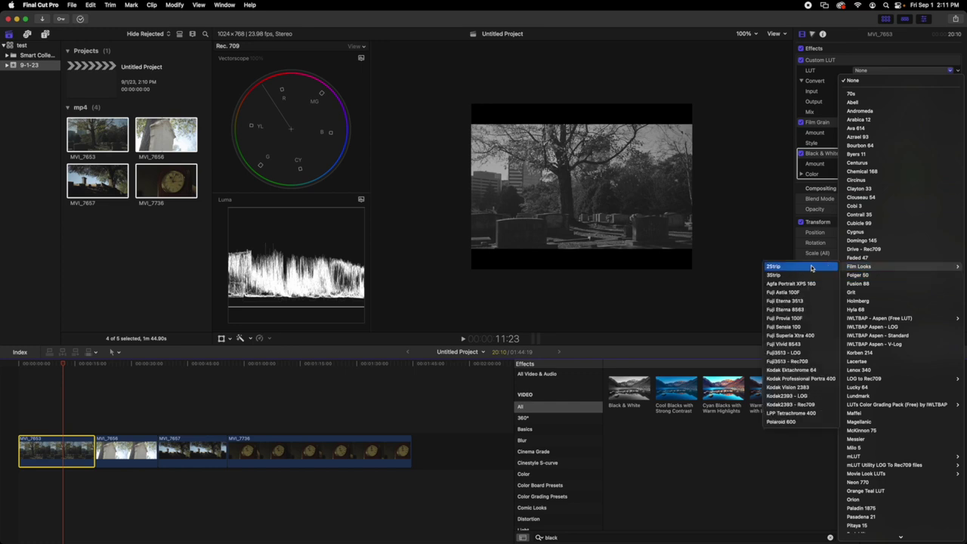
click(785, 274)
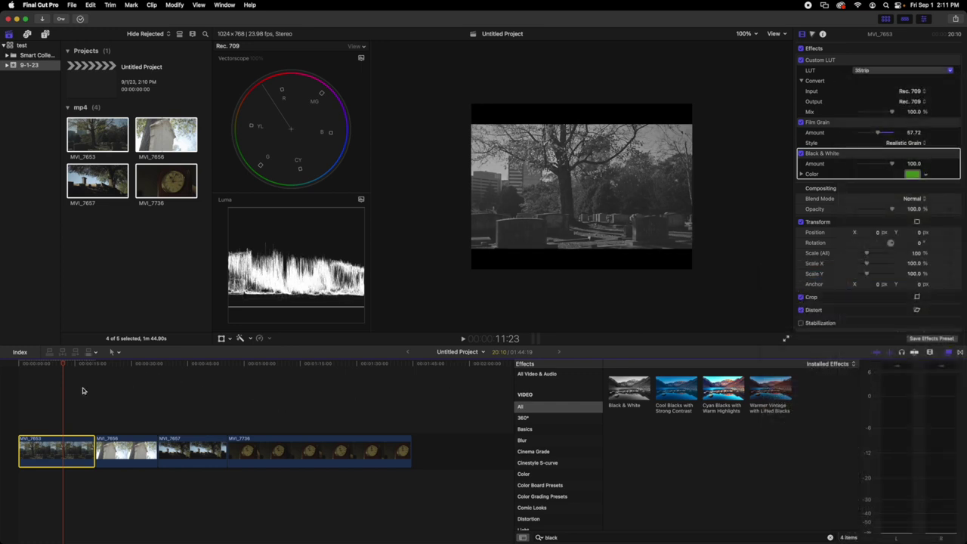
click(65, 398)
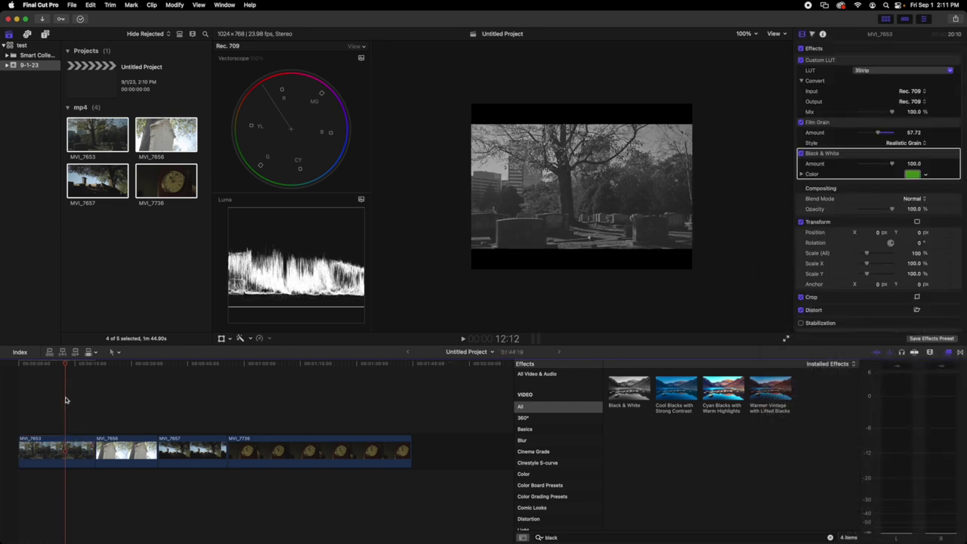
click(83, 444)
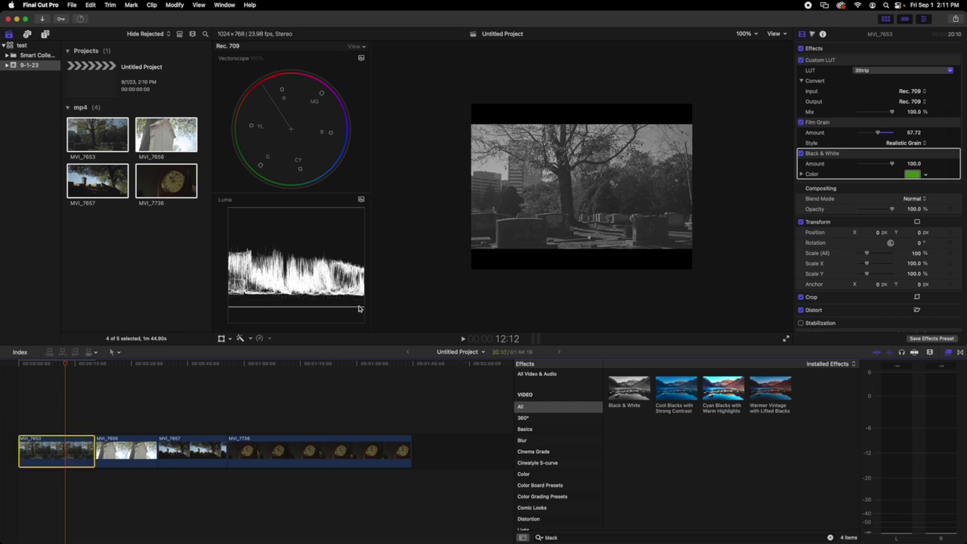
Step: Scale MVI_7653 to 136.27% and shift it to X 68 px
click(220, 338)
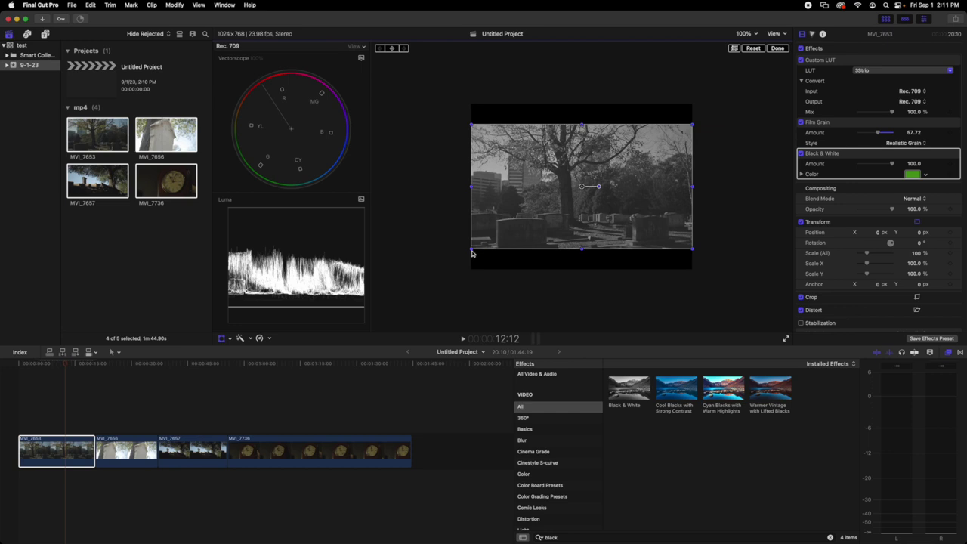
drag(471, 253, 453, 271)
drag(508, 237, 522, 238)
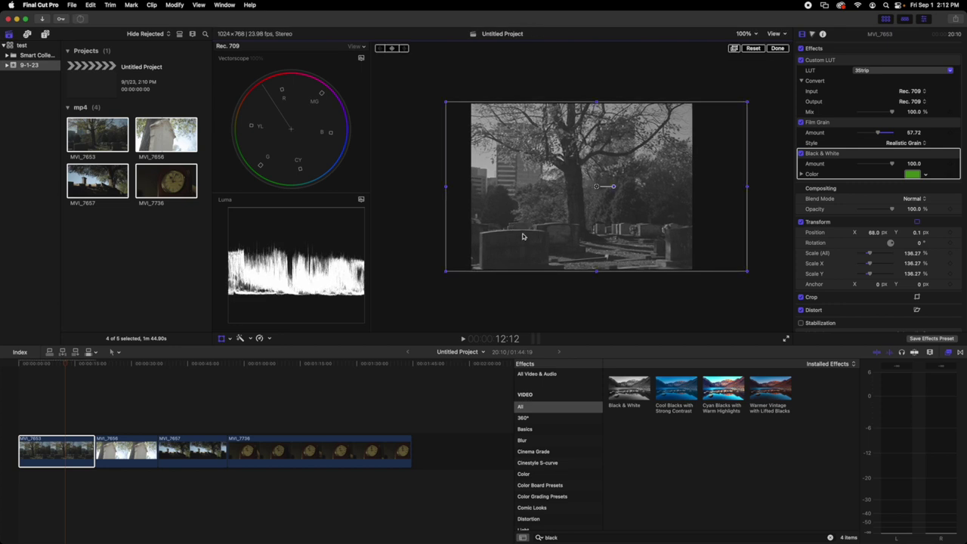
click(782, 48)
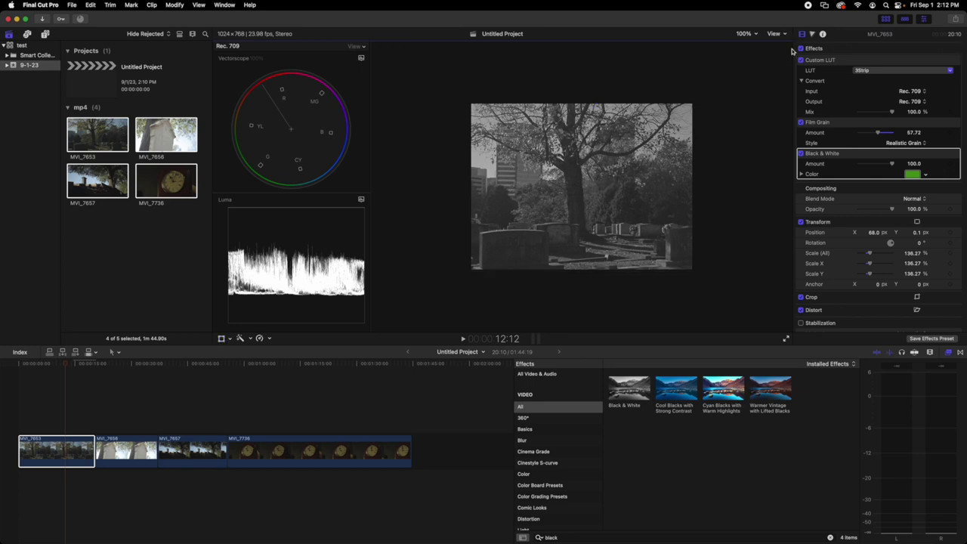
Step: Set MVI_7653's Color Board exposure: shadows −35%, midtones 19%, highlights 47%
click(813, 35)
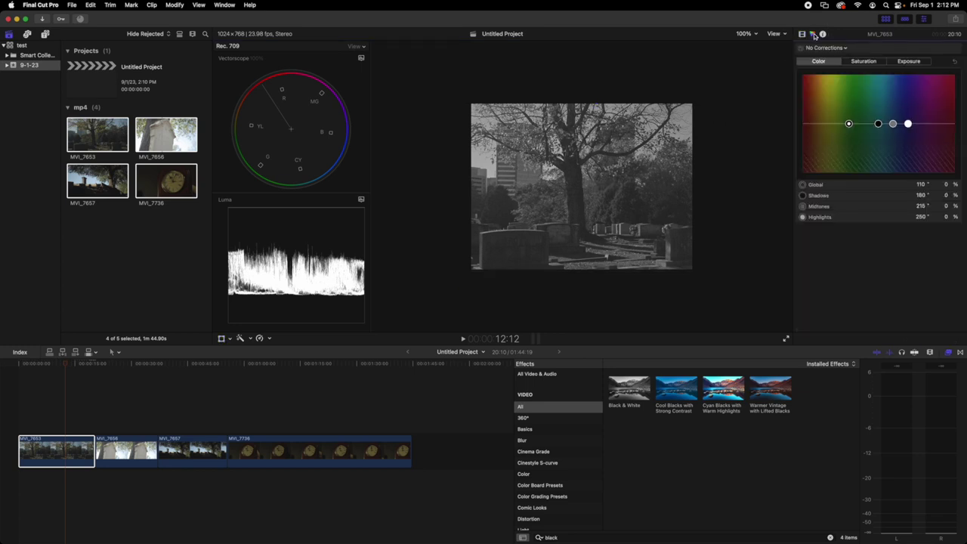
click(909, 61)
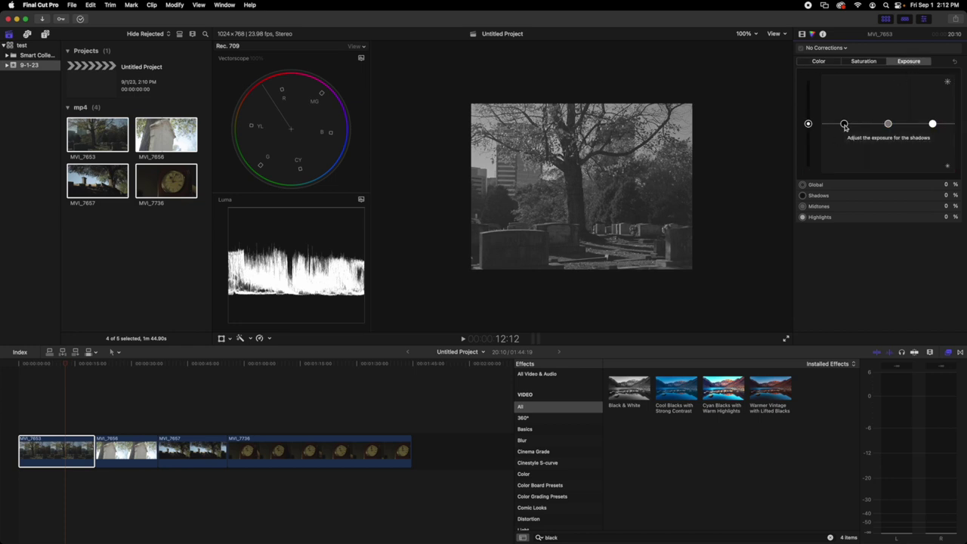
click(844, 124)
drag(845, 127, 846, 141)
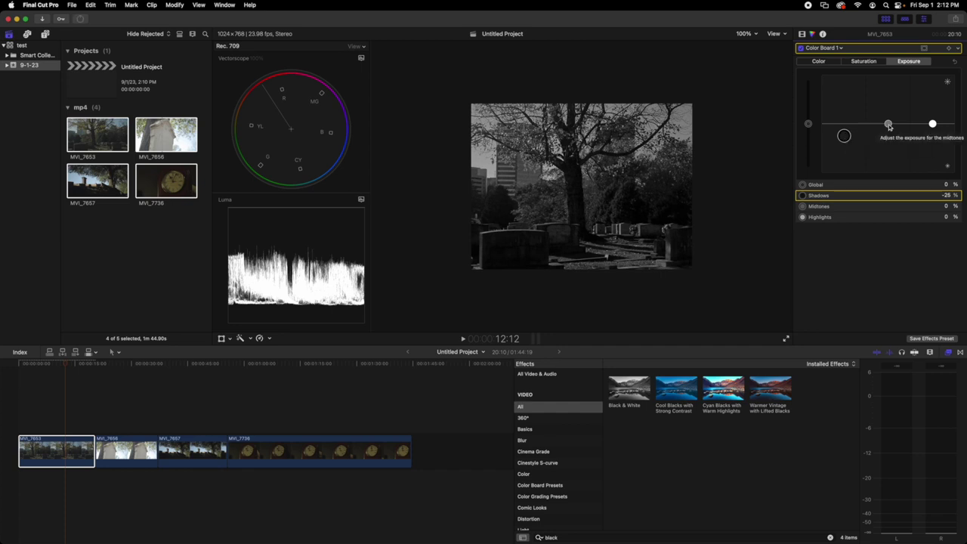
drag(887, 123, 931, 101)
drag(844, 137, 845, 143)
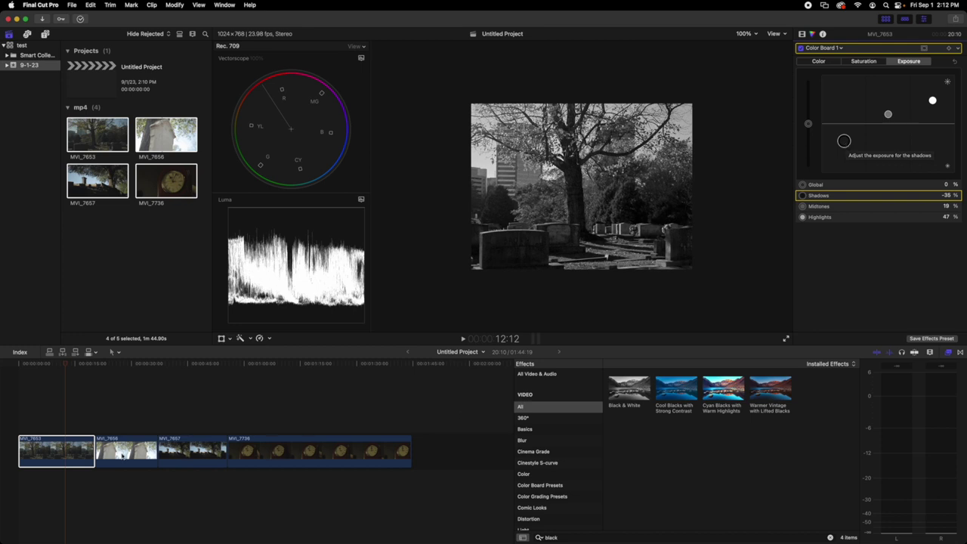
click(60, 453)
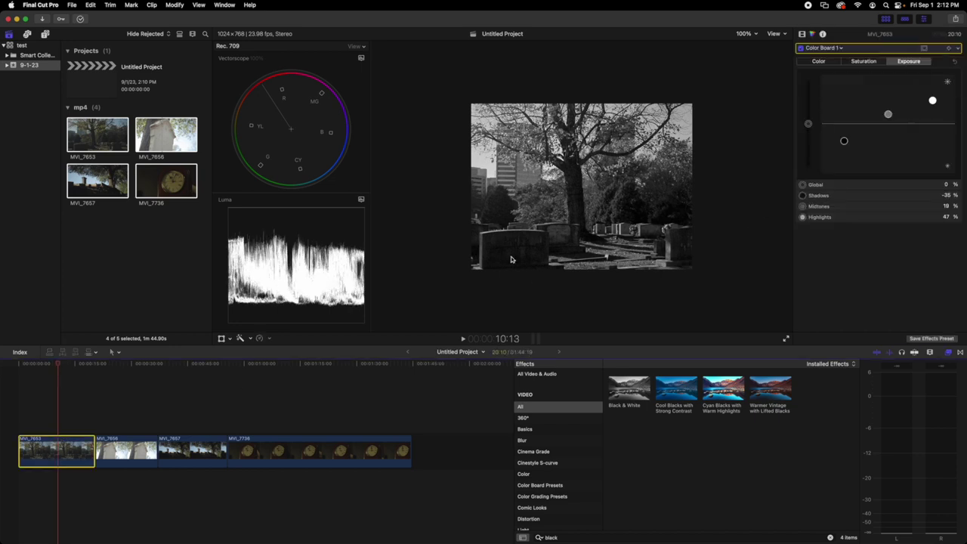
Step: Paste MVI_7653's attributes, excluding Transform, onto the other three clips
right_click(76, 447)
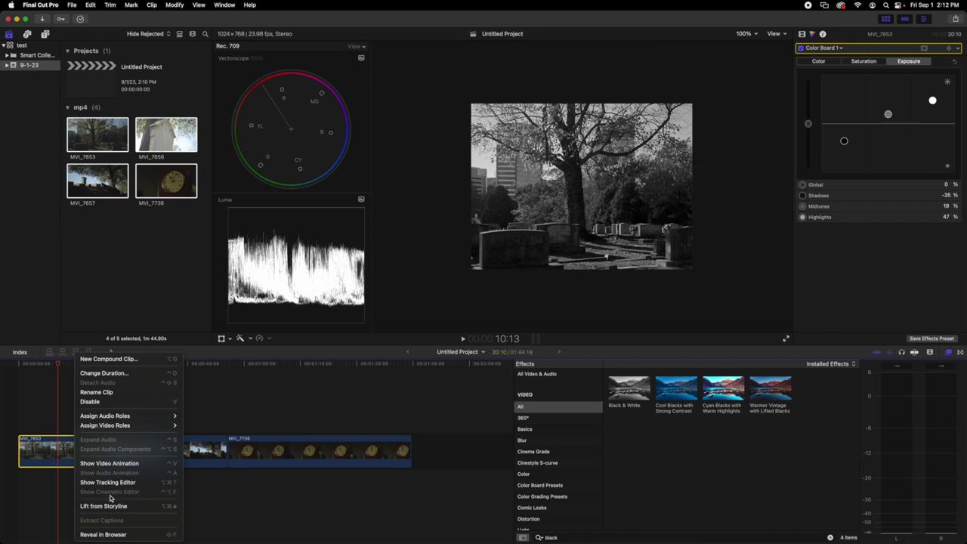
click(46, 459)
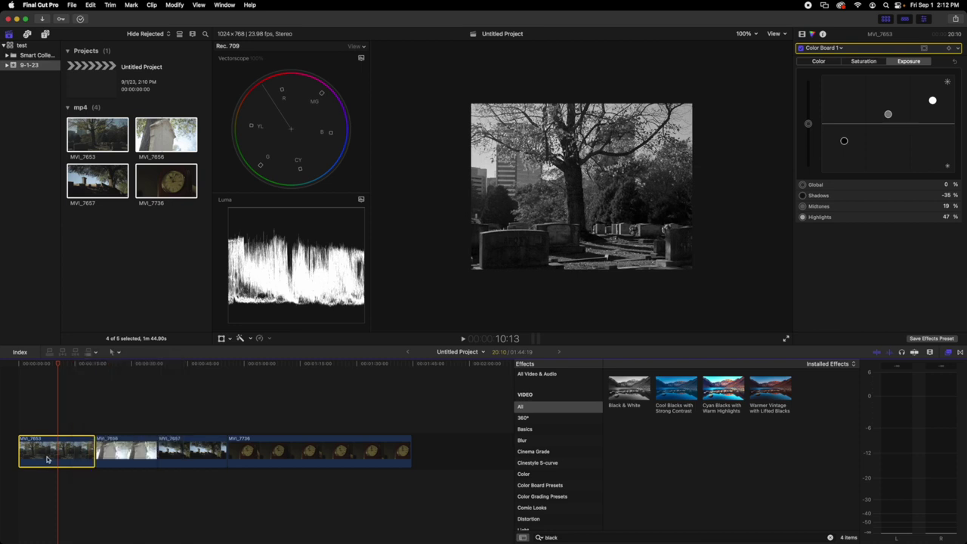
drag(120, 422, 411, 472)
click(89, 6)
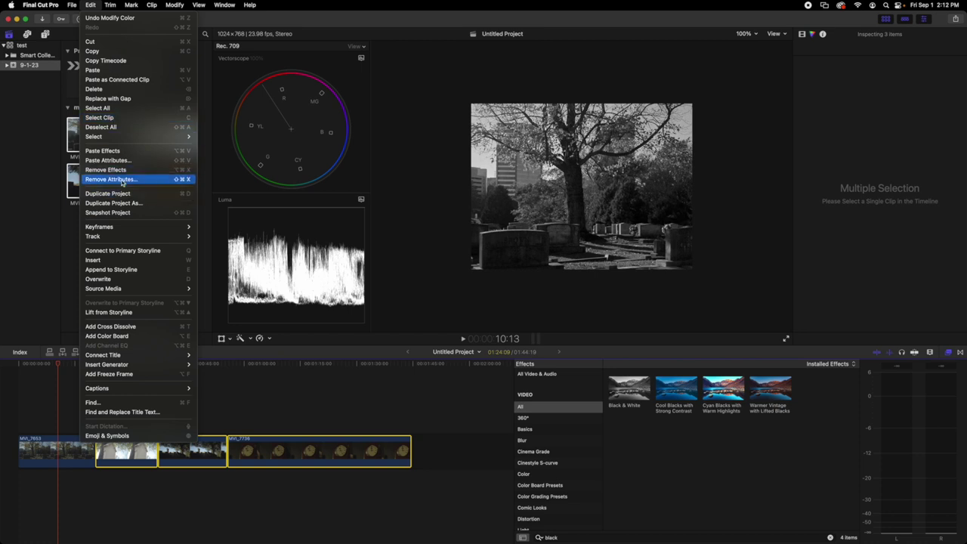
click(124, 161)
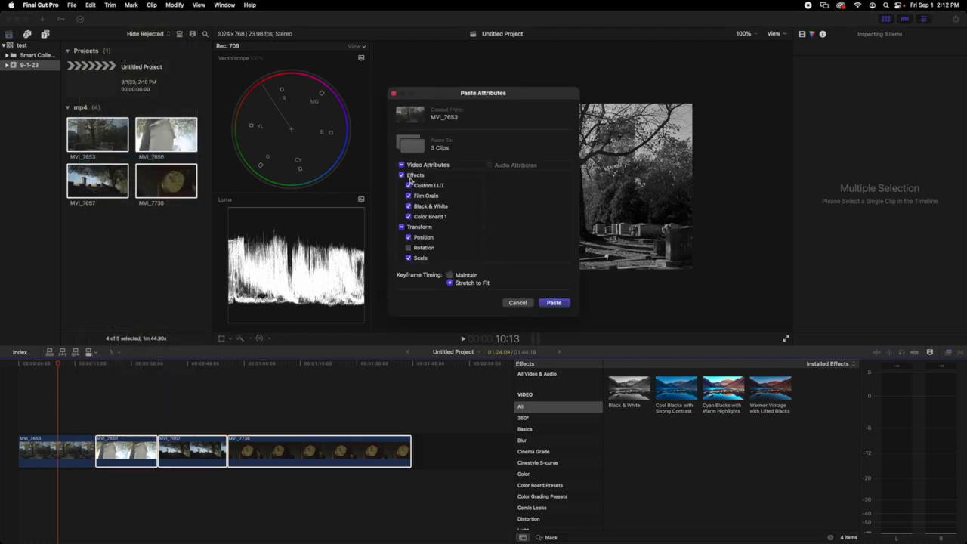
click(401, 227)
scroll(416, 211, down, 3)
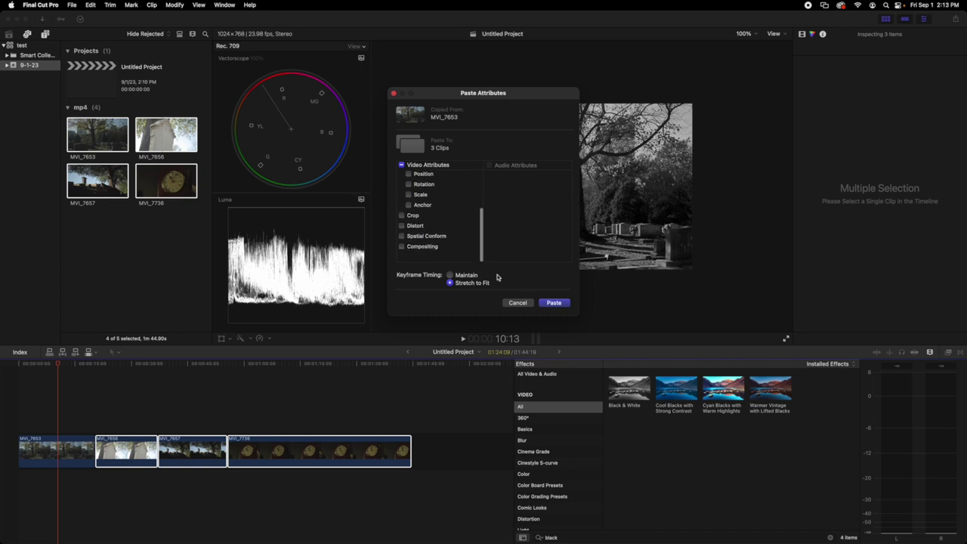
click(554, 302)
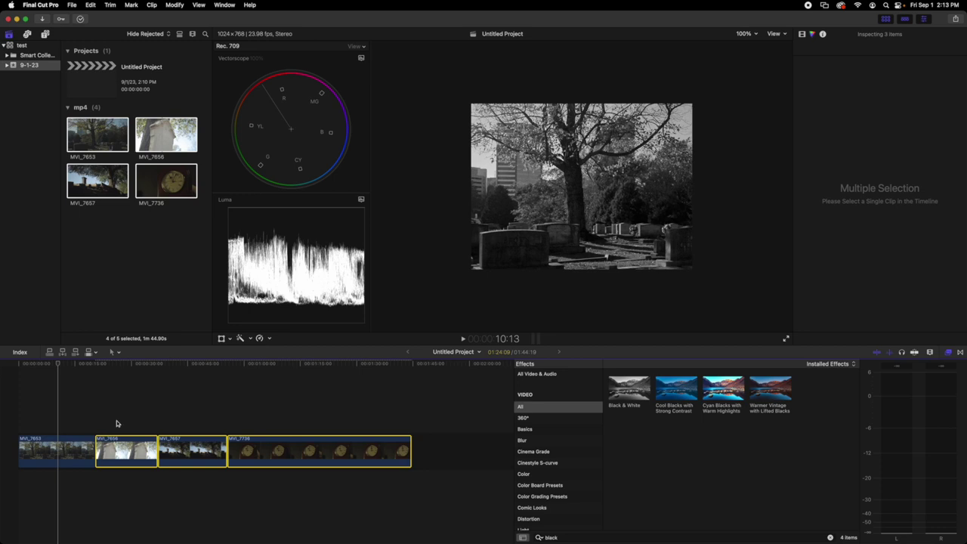
Step: Enlarge the gravestone clip MVI_7656 to fill the frame
click(119, 421)
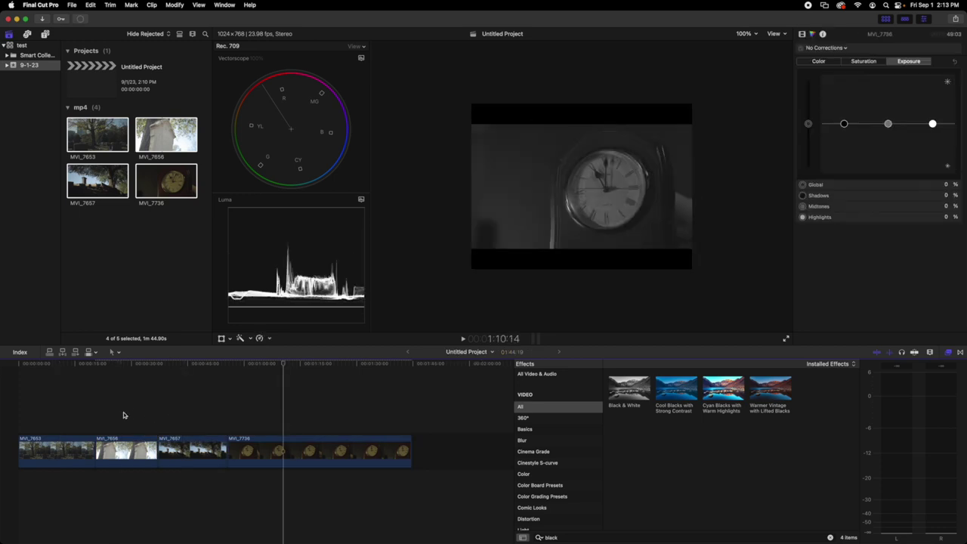
click(111, 450)
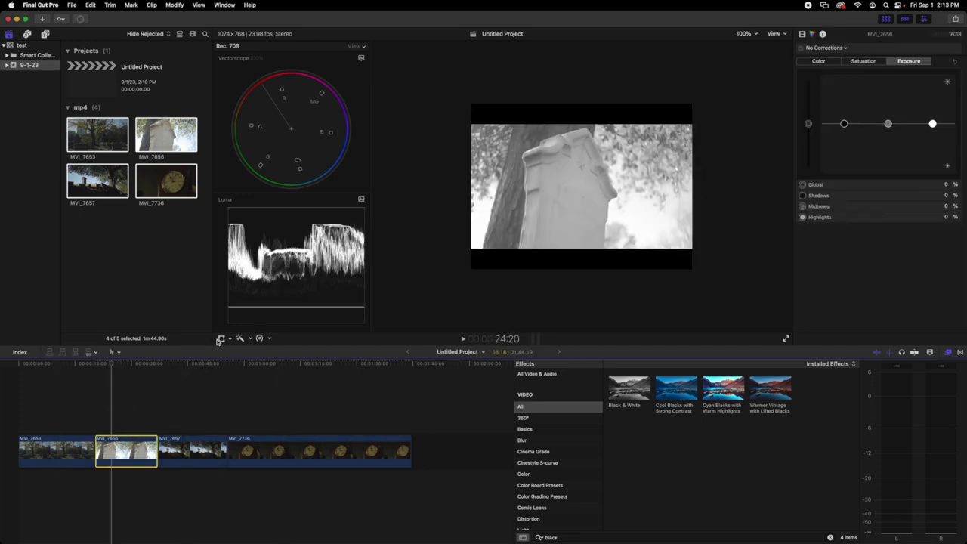
click(221, 337)
drag(471, 268, 442, 270)
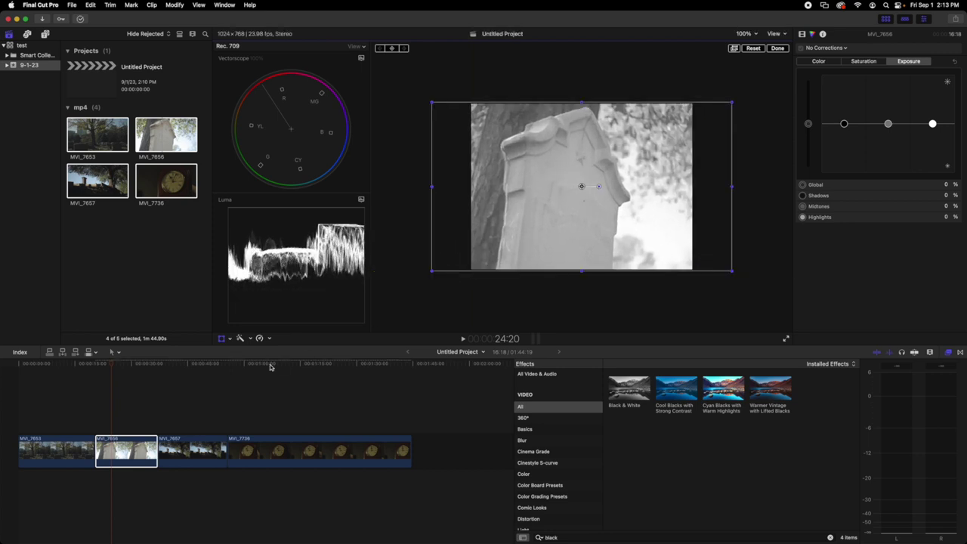
Step: Grade MVI_7656's exposure with shadows −60% and highlights 17%
click(134, 405)
click(141, 441)
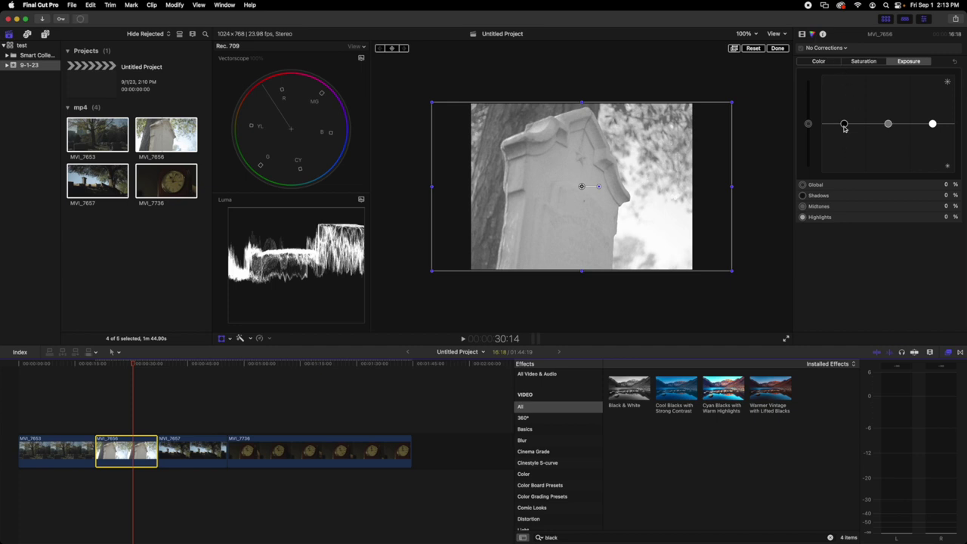
drag(844, 127, 839, 157)
drag(932, 123, 932, 115)
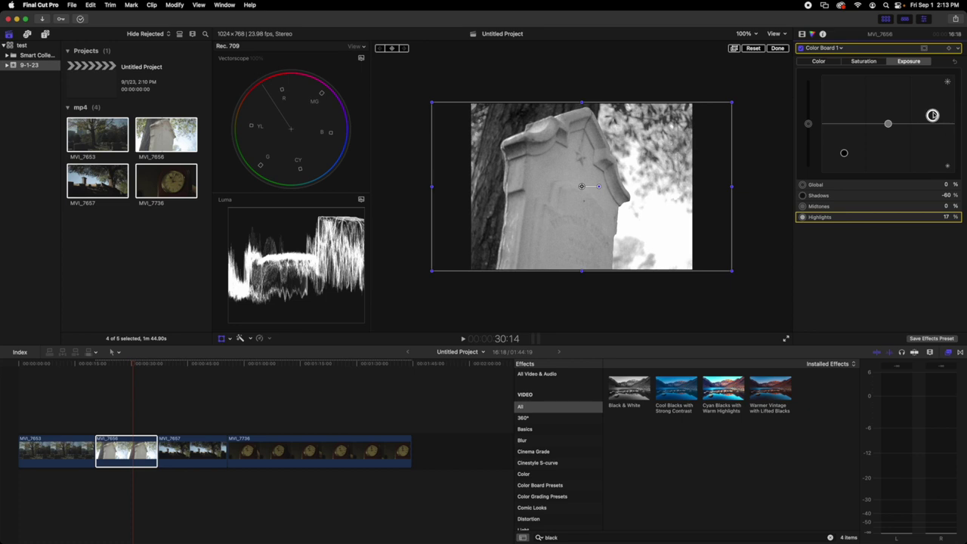
Step: Move the playhead onto the clock clip MVI_7736 and select it
click(121, 414)
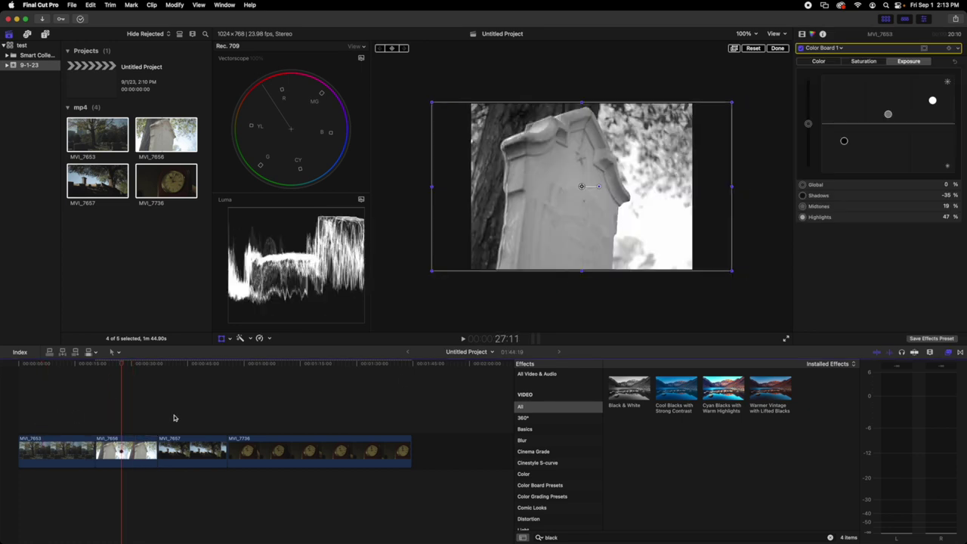
click(174, 418)
click(259, 427)
click(300, 455)
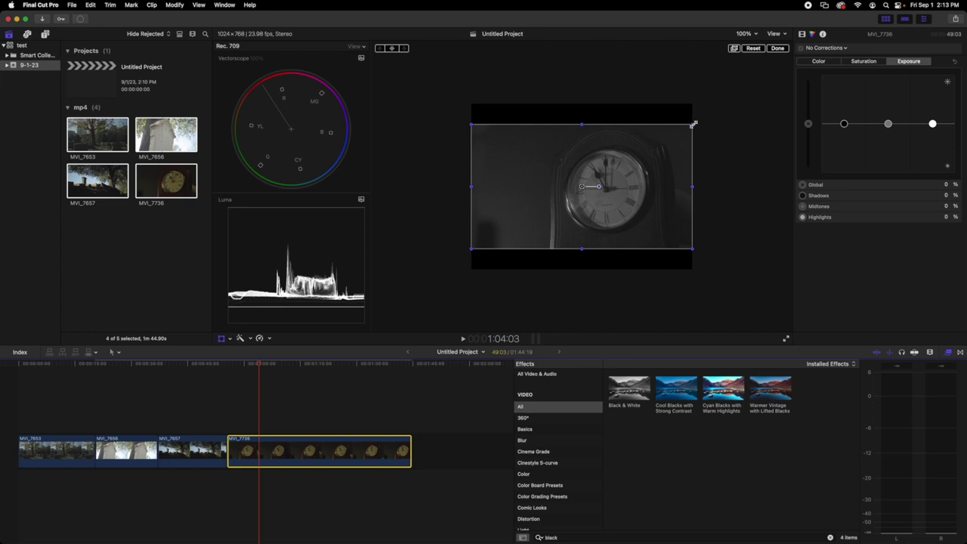
Step: Enlarge the clock clip to fill the frame, grading shadows −11% and highlights 14%
mouse_move(692, 123)
mouse_down()
mouse_move(721, 104)
mouse_move(687, 130)
mouse_up()
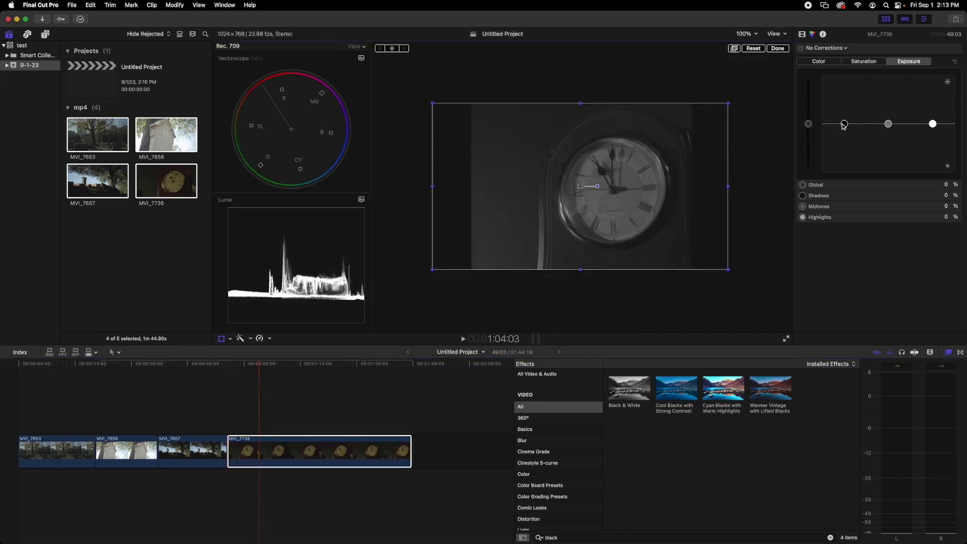
drag(843, 125, 844, 128)
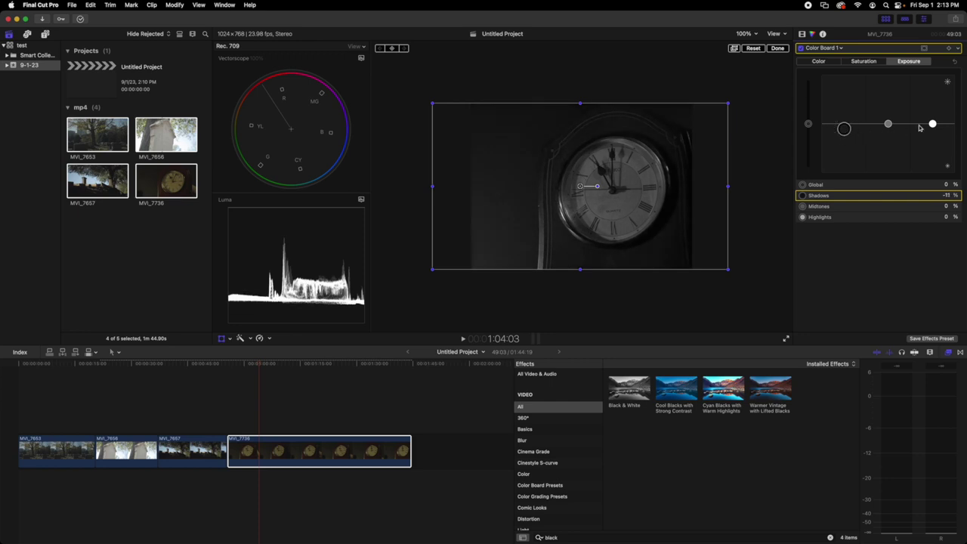
drag(932, 124, 932, 116)
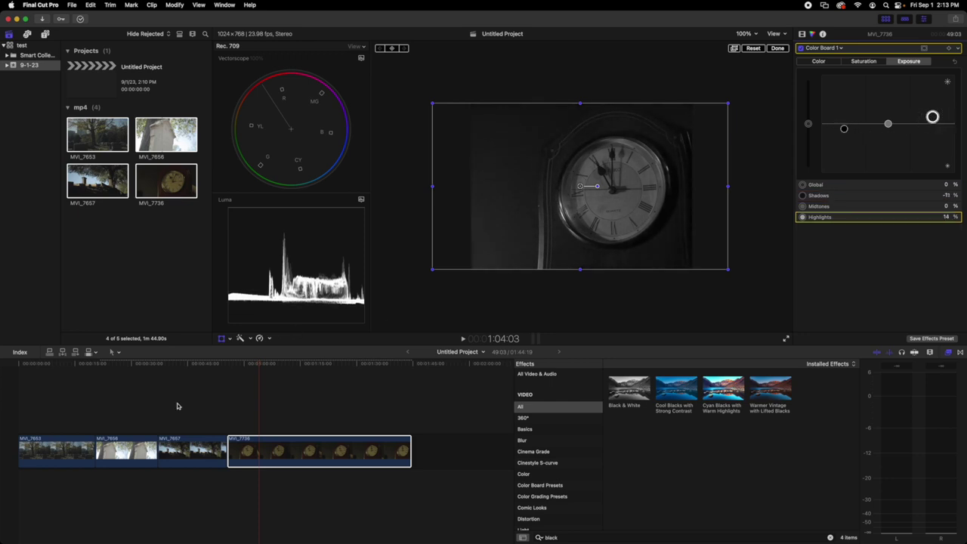
Step: Select clip MVI_7657 and enlarge it to about 133% to fill the frame
click(202, 412)
click(204, 447)
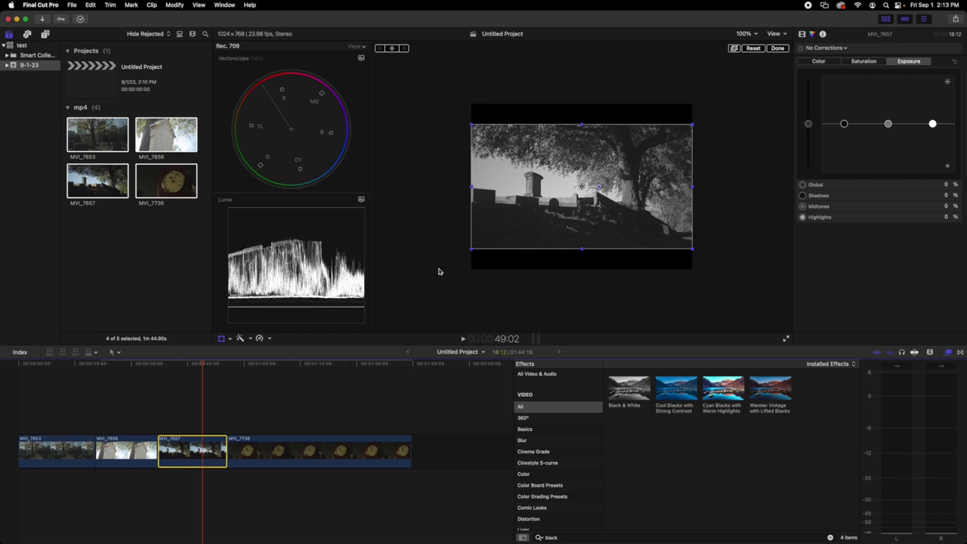
drag(470, 250, 450, 266)
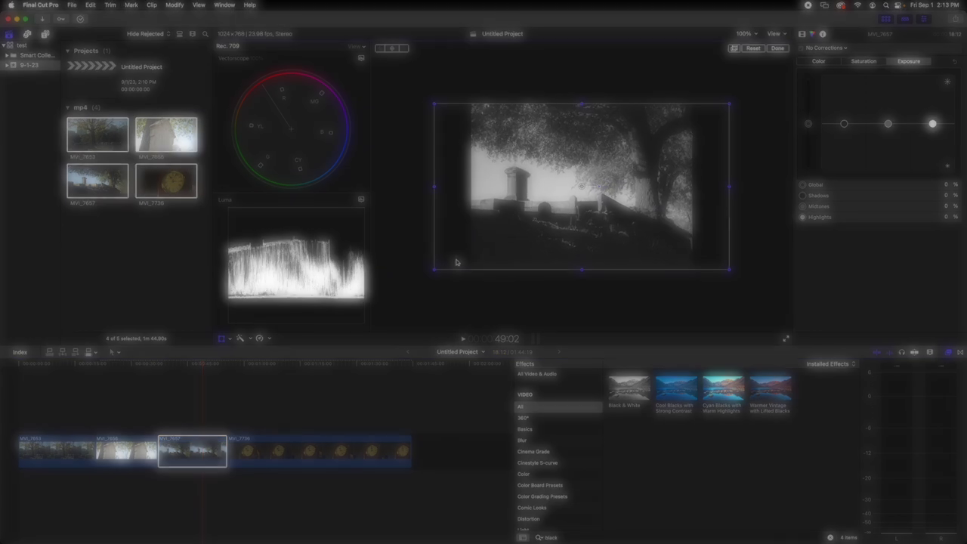